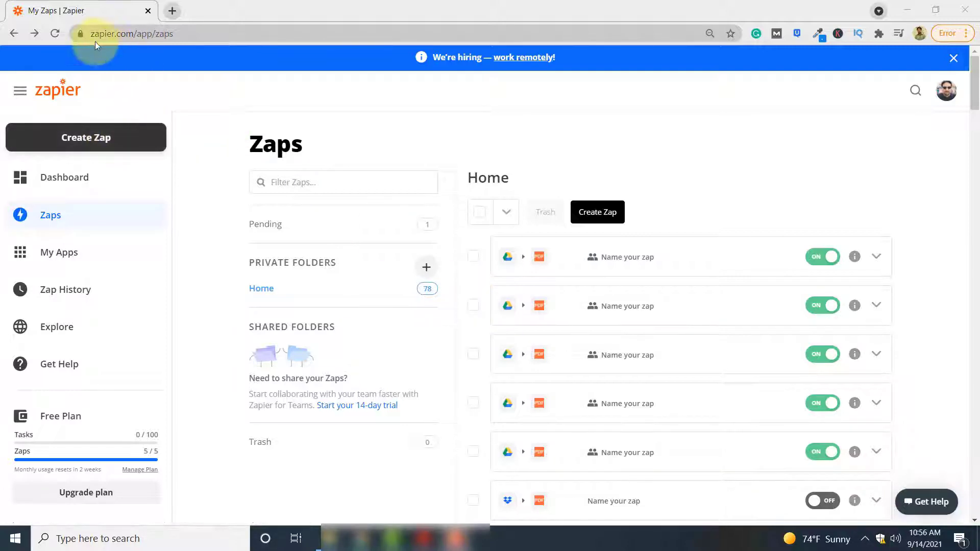
Step: Start a new Zap from the Create Zap button in the sidebar
click(135, 136)
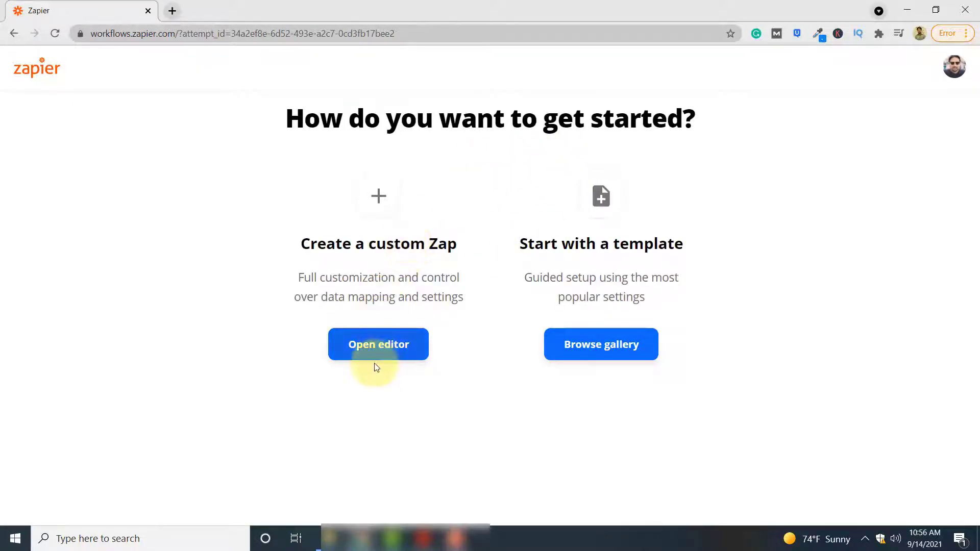
Step: Build a custom Zap triggered by Google Drive's New File in Folder event
click(378, 348)
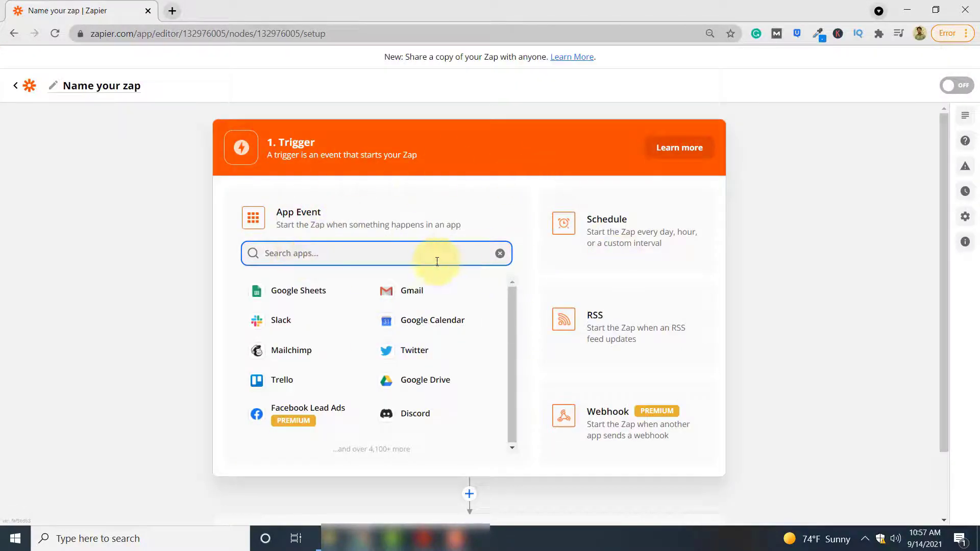
click(440, 391)
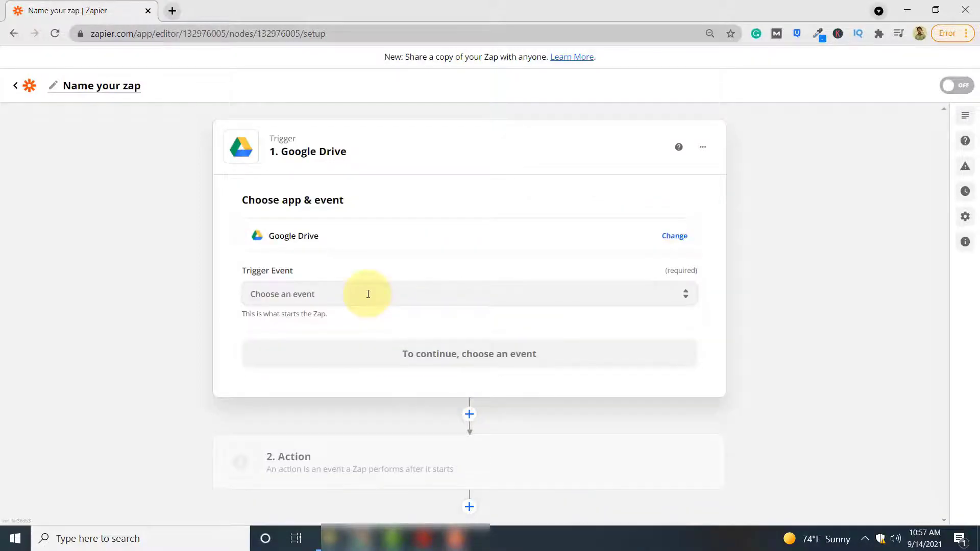
click(368, 294)
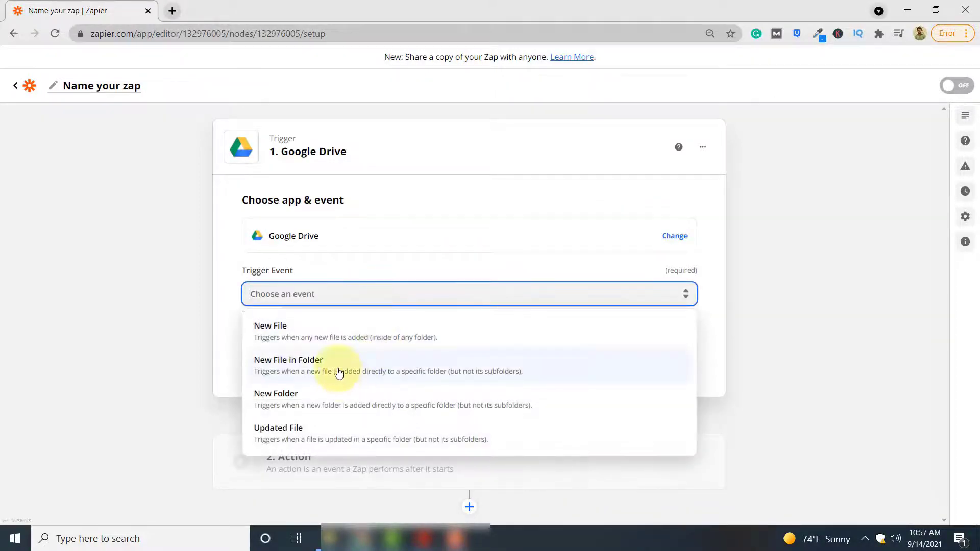
click(339, 372)
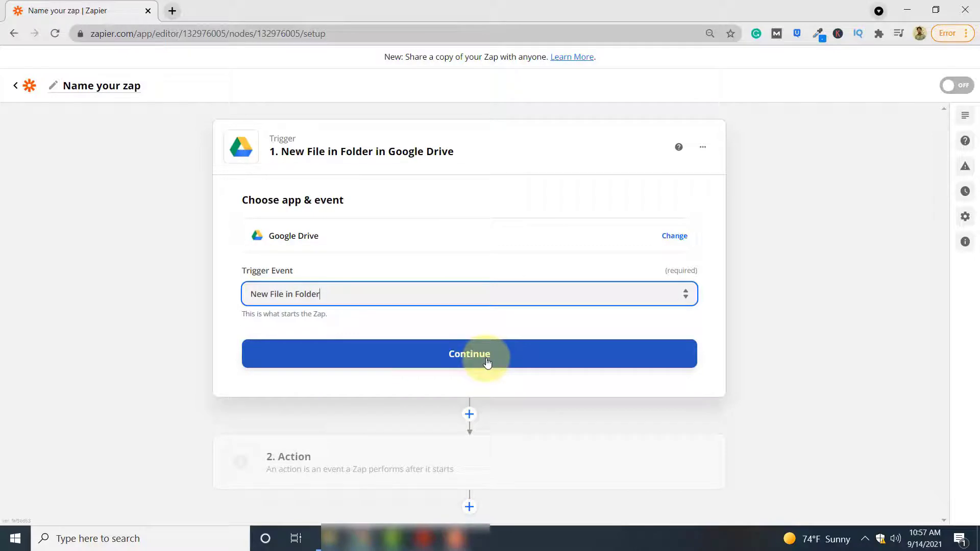
click(486, 361)
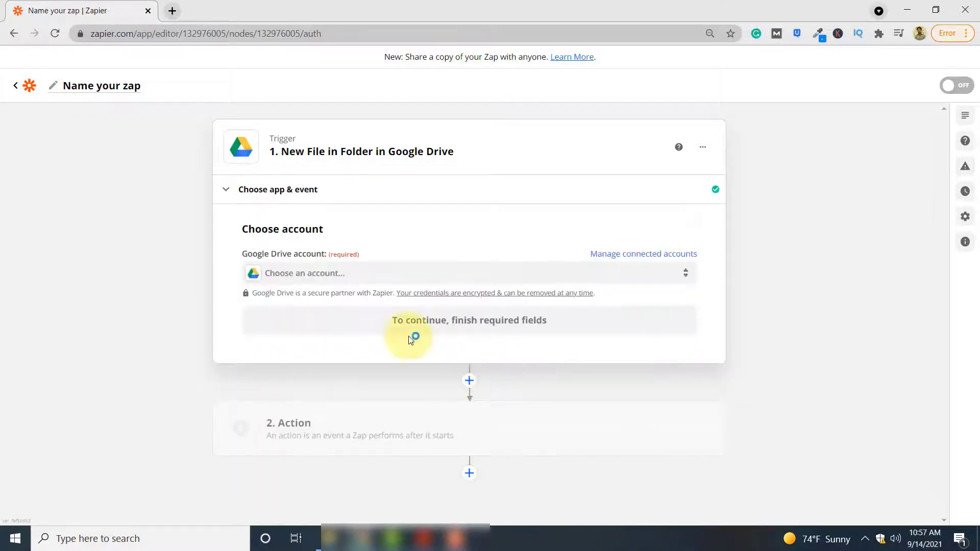
Step: Connect the already linked Google Drive account to the trigger
click(344, 278)
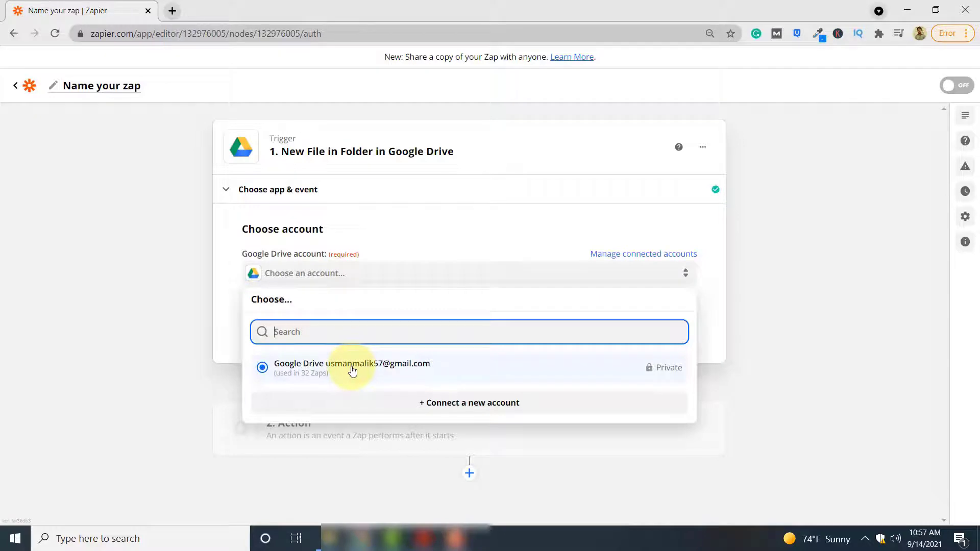
click(353, 372)
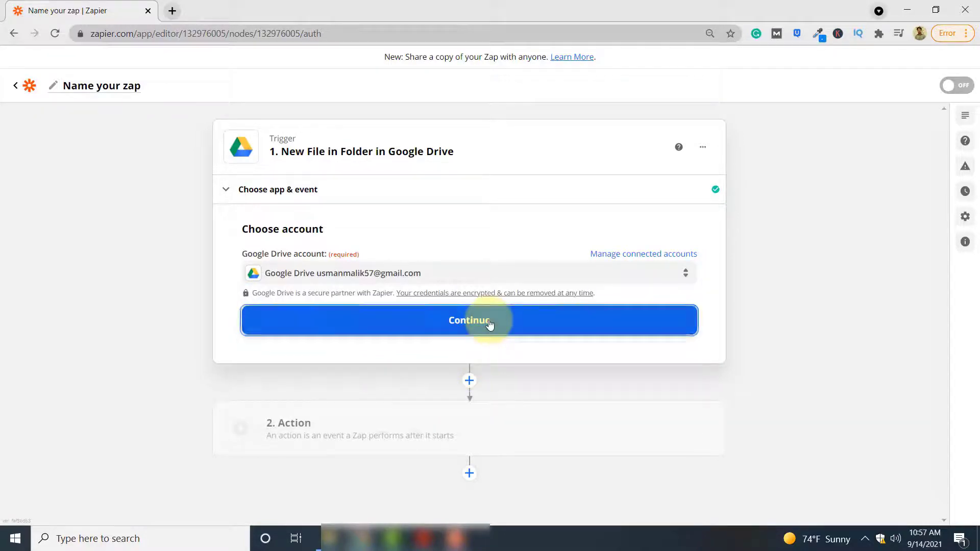
click(489, 322)
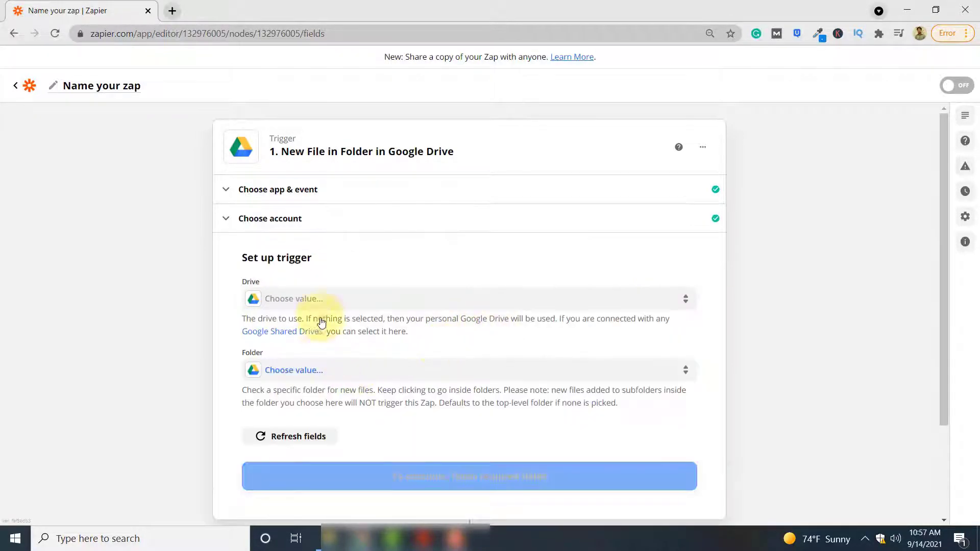
Step: Have the trigger watch the my_documents folder in My Google Drive
click(367, 300)
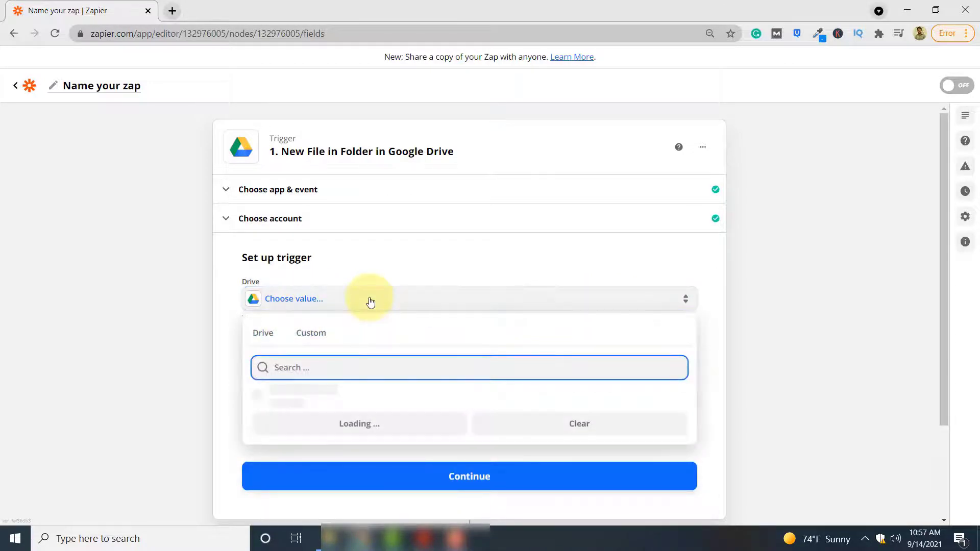
click(314, 395)
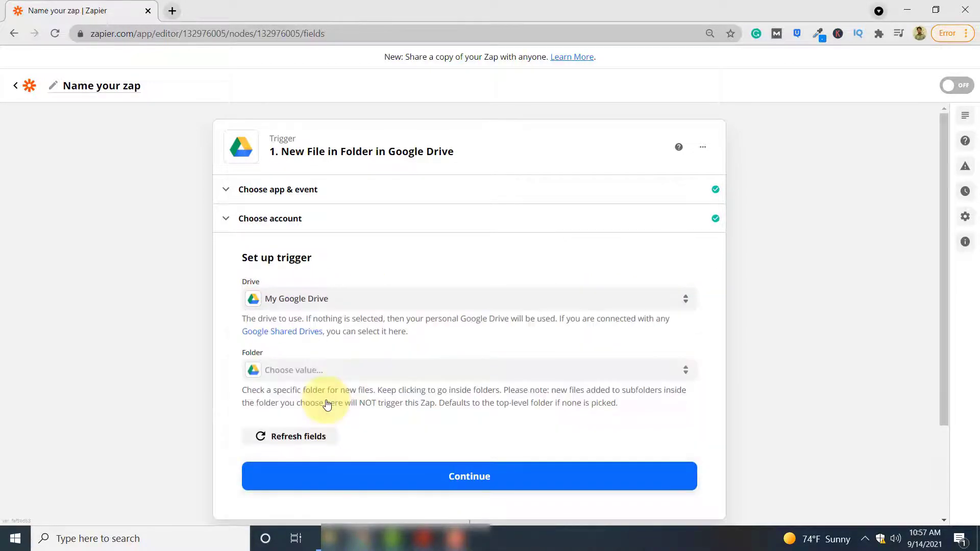
click(355, 376)
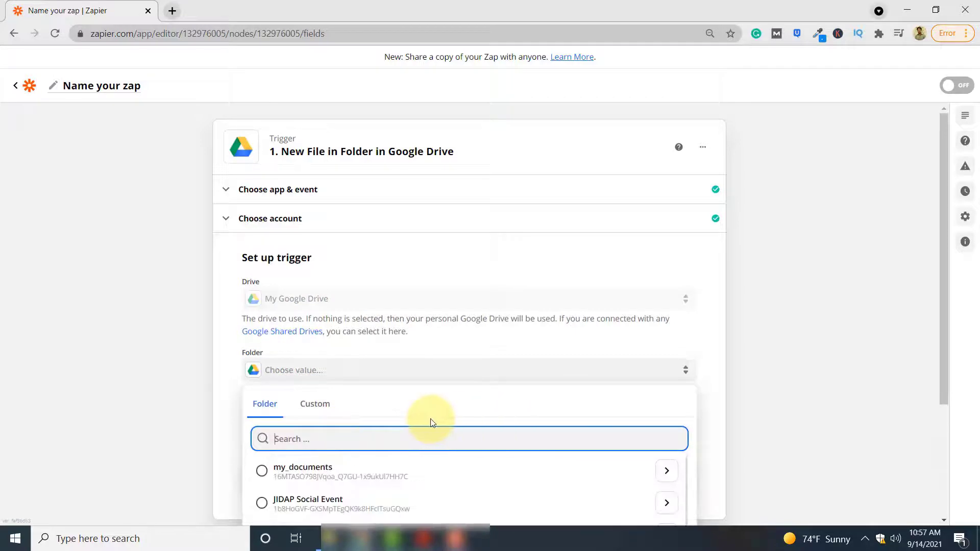
click(336, 472)
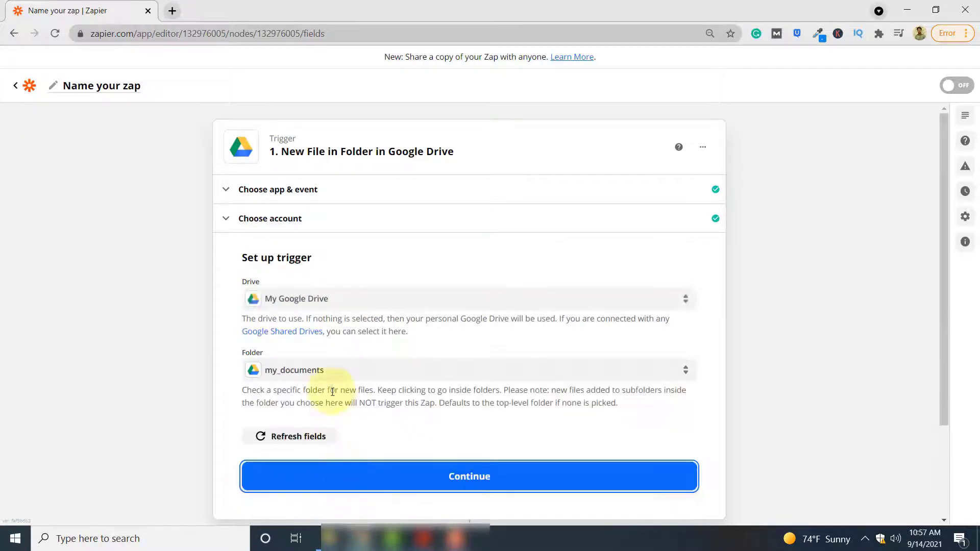
key(Return)
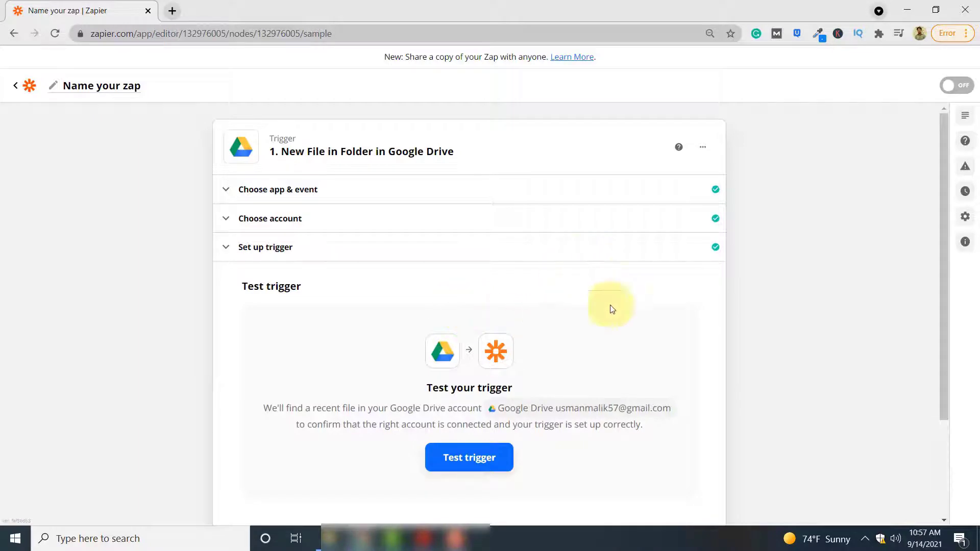
Step: Test the trigger and review the returned Invoice_Template (1).pdf sample data
scroll(594, 409, down, 1)
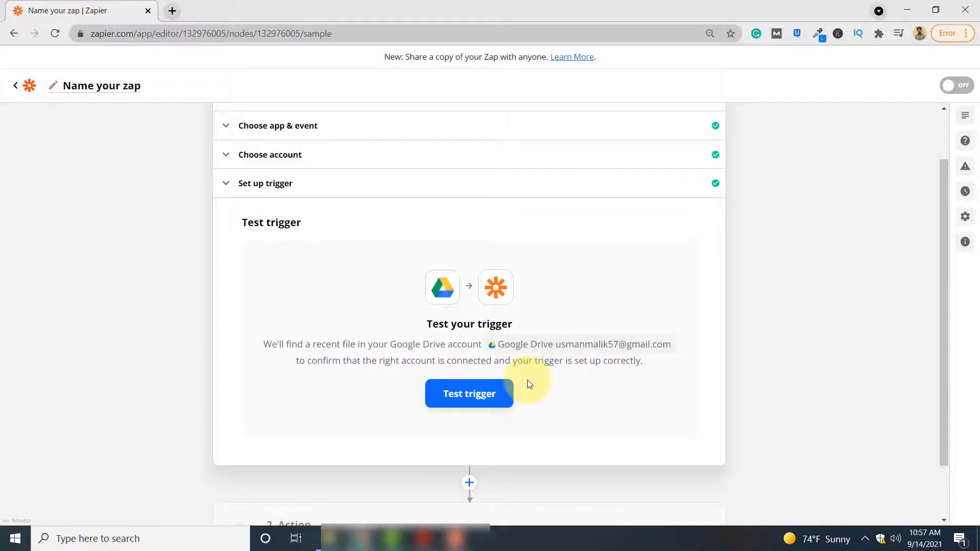
click(486, 396)
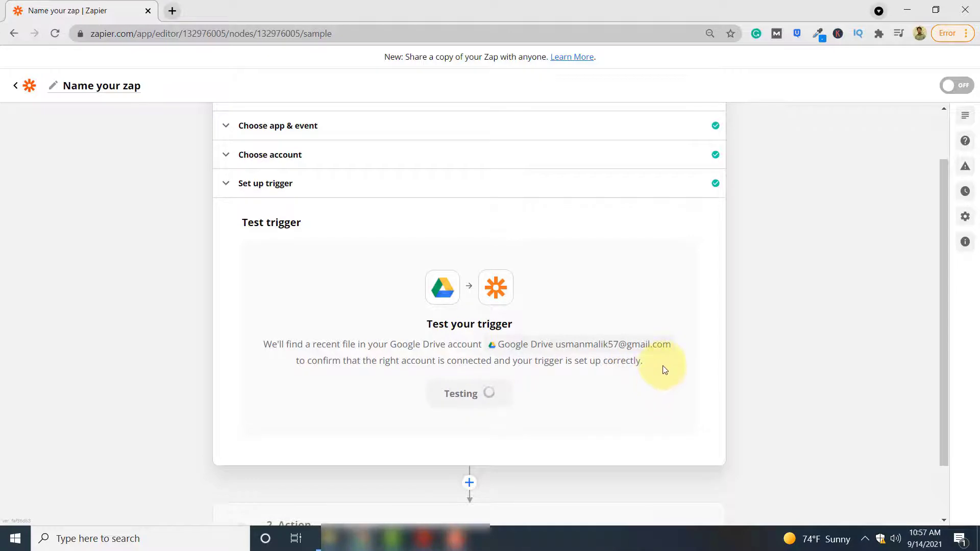
scroll(663, 363, down, 2)
scroll(801, 333, down, 2)
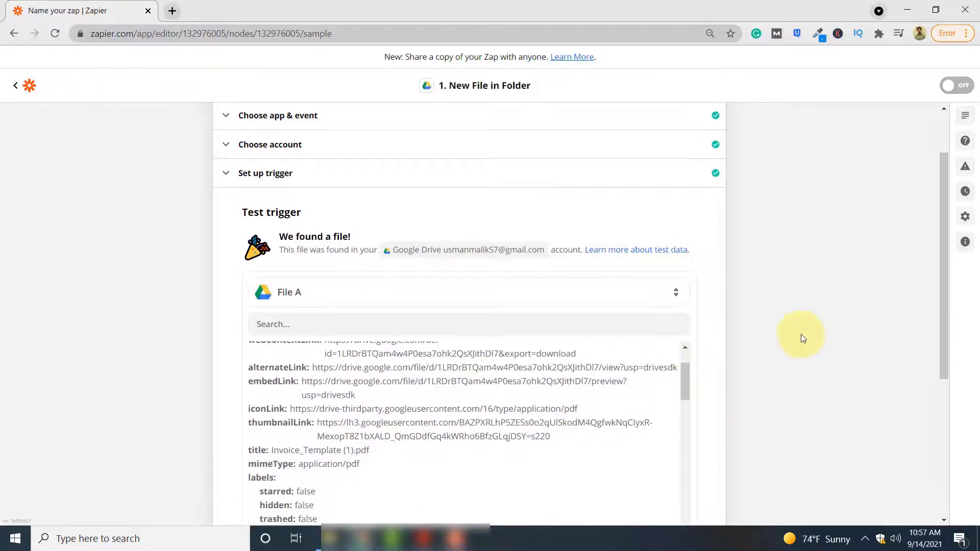
scroll(595, 372, up, 2)
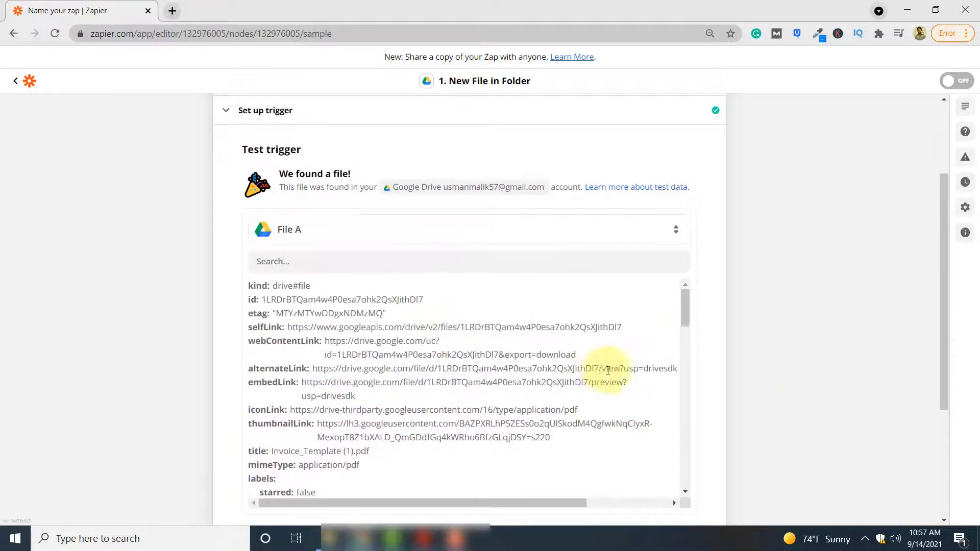
scroll(764, 371, down, 2)
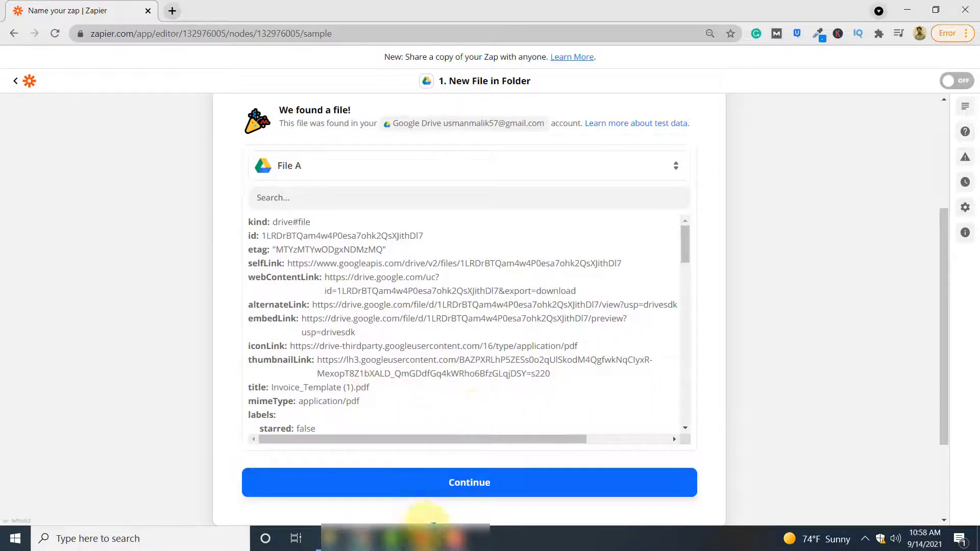
Step: Look over Invoice_Template (1).pdf in Acrobat Reader, then minimize it to return to Zapier
click(415, 494)
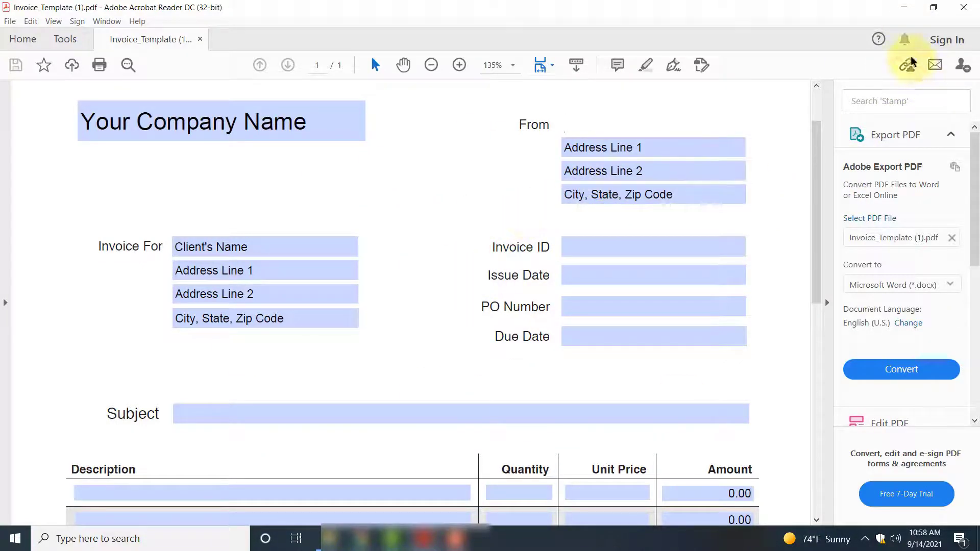
click(904, 7)
scroll(562, 413, down, 5)
Step: Make PDF.co's Document Parser the action event for step 2
click(531, 480)
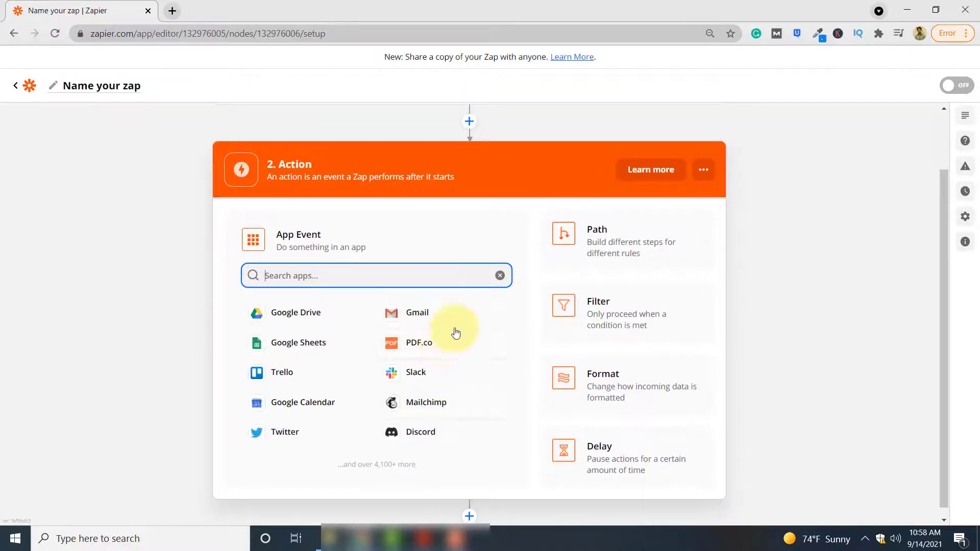
click(445, 350)
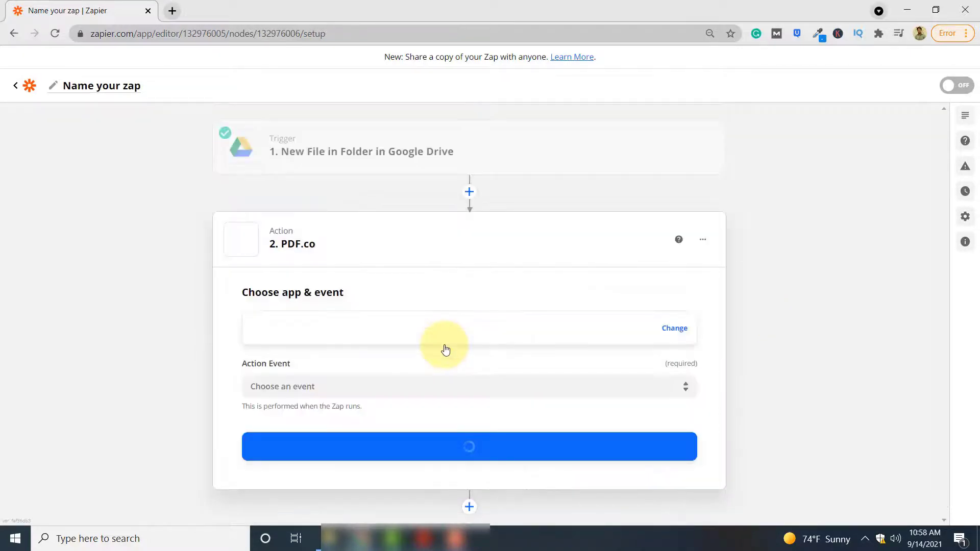
click(410, 381)
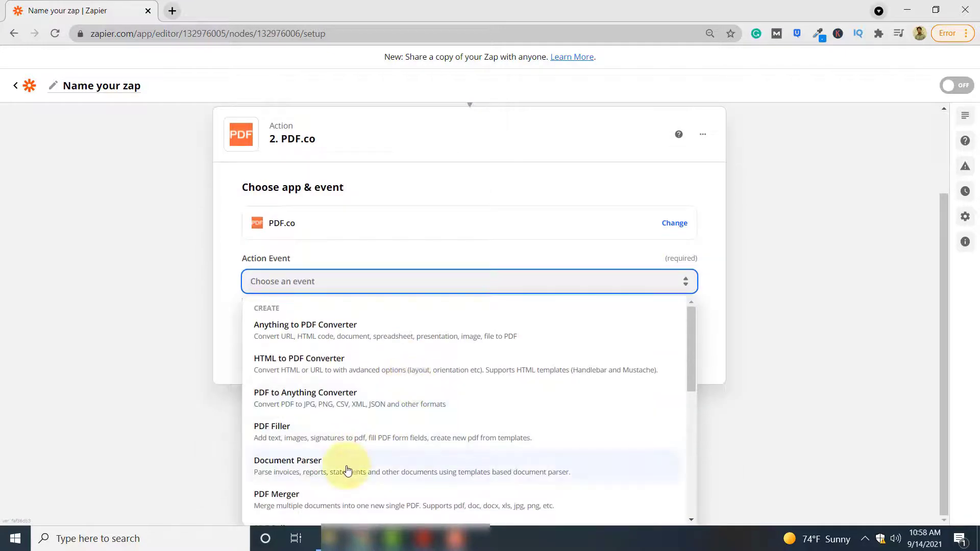
click(347, 470)
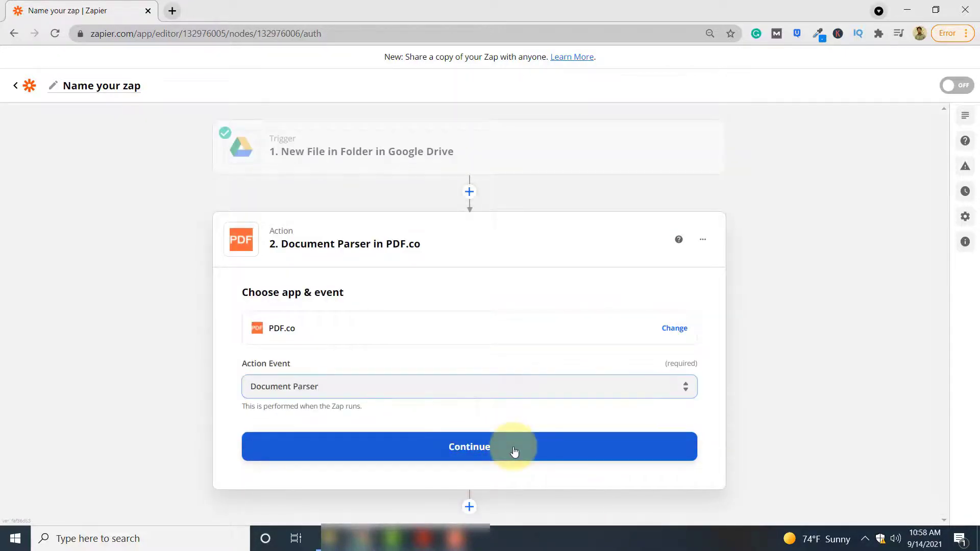
click(514, 452)
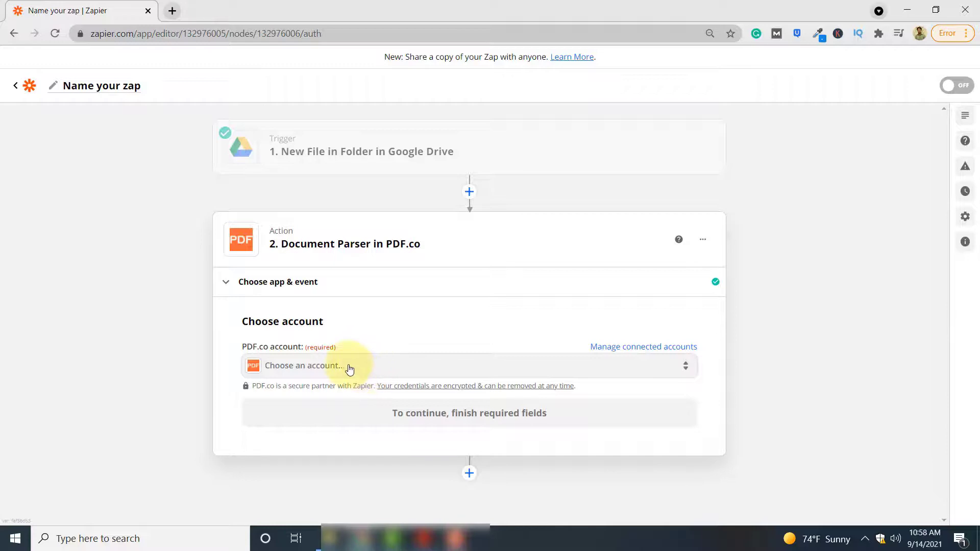
Step: Connect the existing PDF.co account to the Document Parser action
click(349, 370)
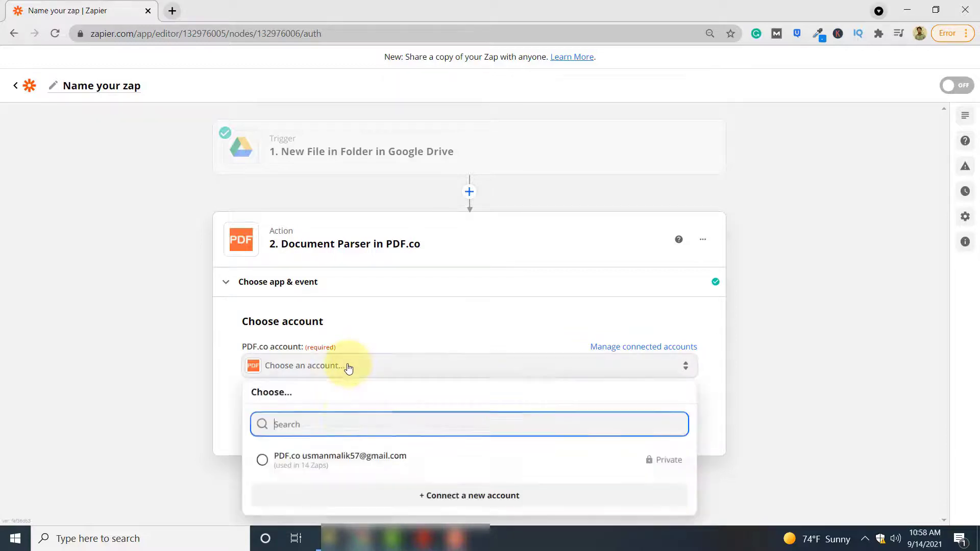
click(350, 460)
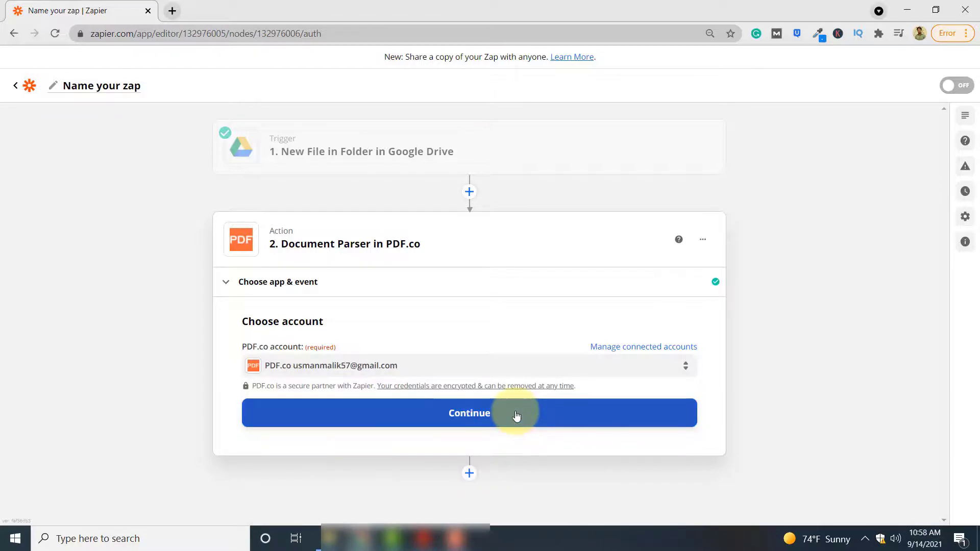
click(516, 416)
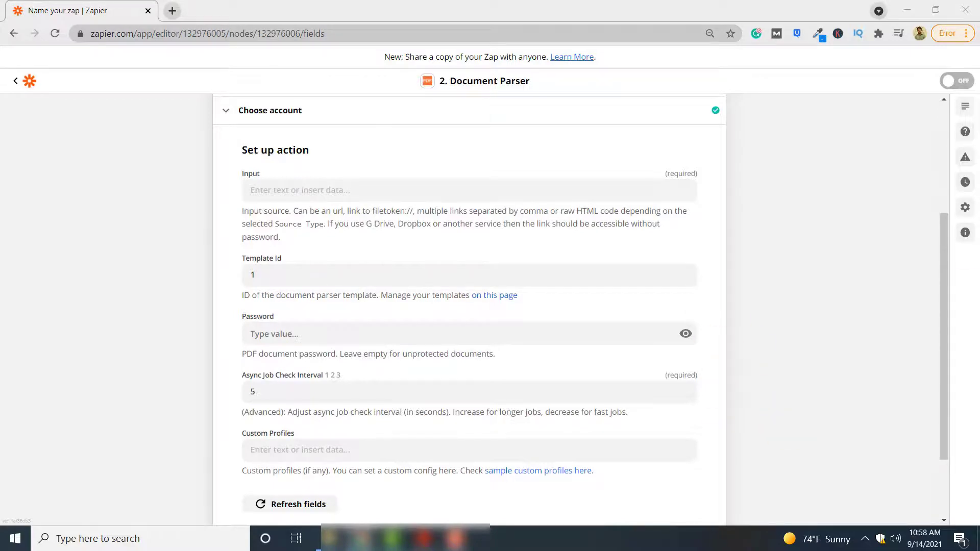
Step: Paste the Google Drive file link into the Document Parser Input field and continue
click(285, 180)
click(285, 190)
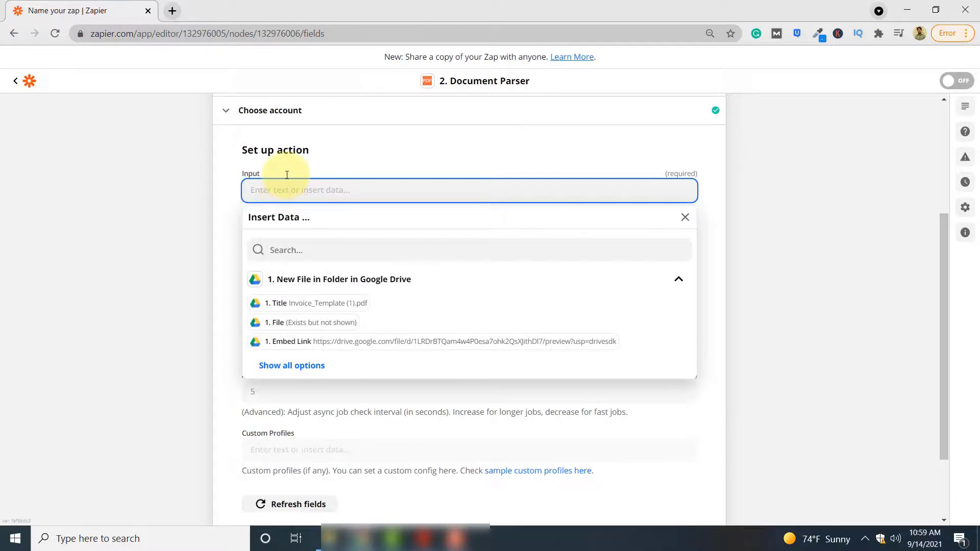
click(790, 237)
scroll(516, 312, down, 2)
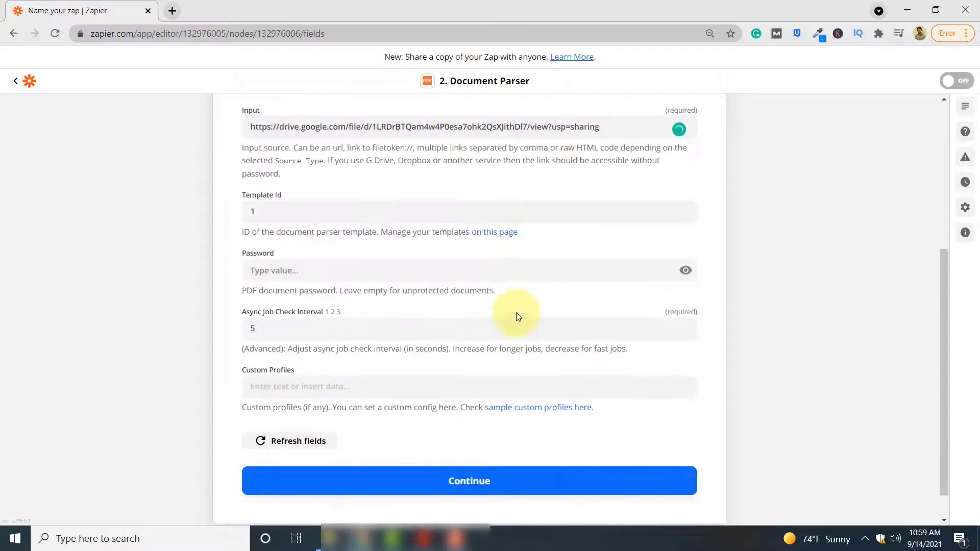
click(551, 453)
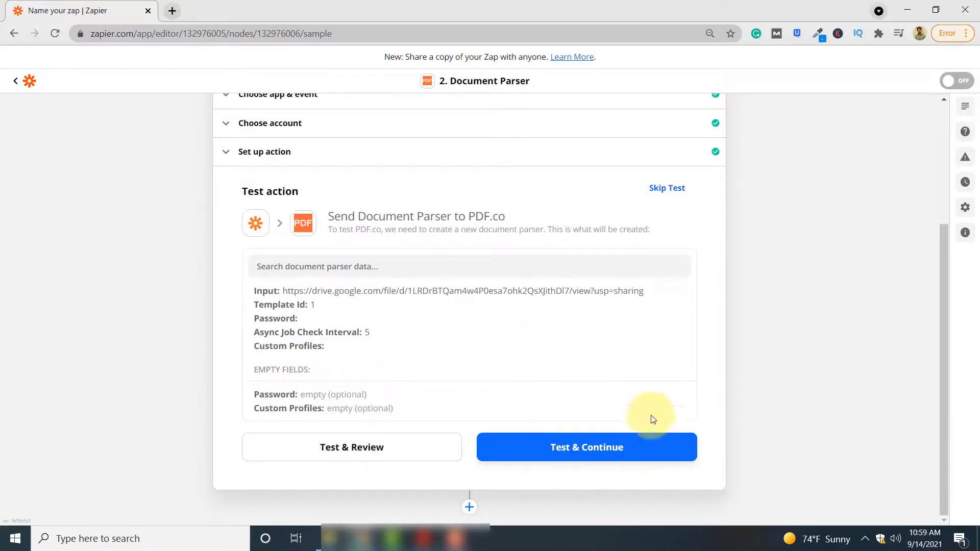
Step: Run the Document Parser test and review parsed fields such as companyName
click(660, 453)
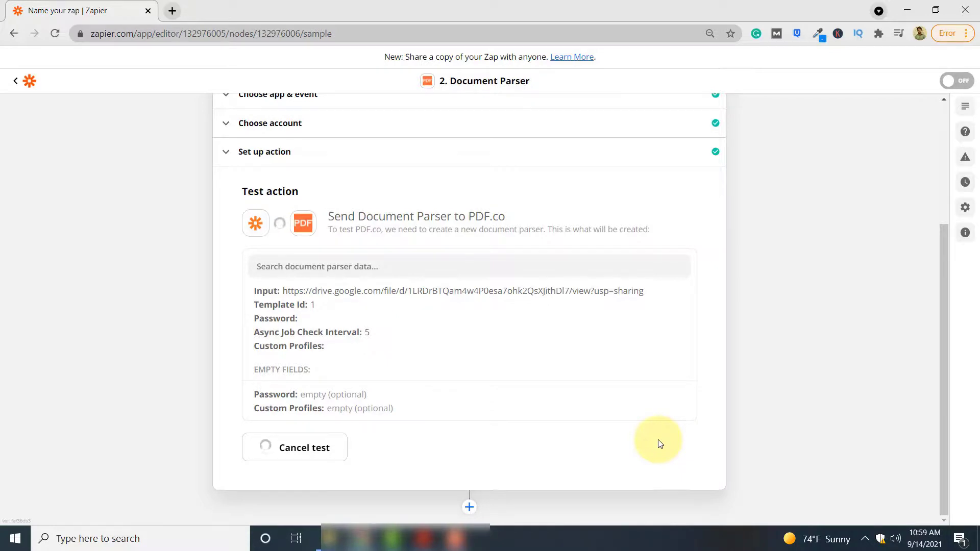
scroll(656, 445, down, 5)
scroll(781, 376, down, 2)
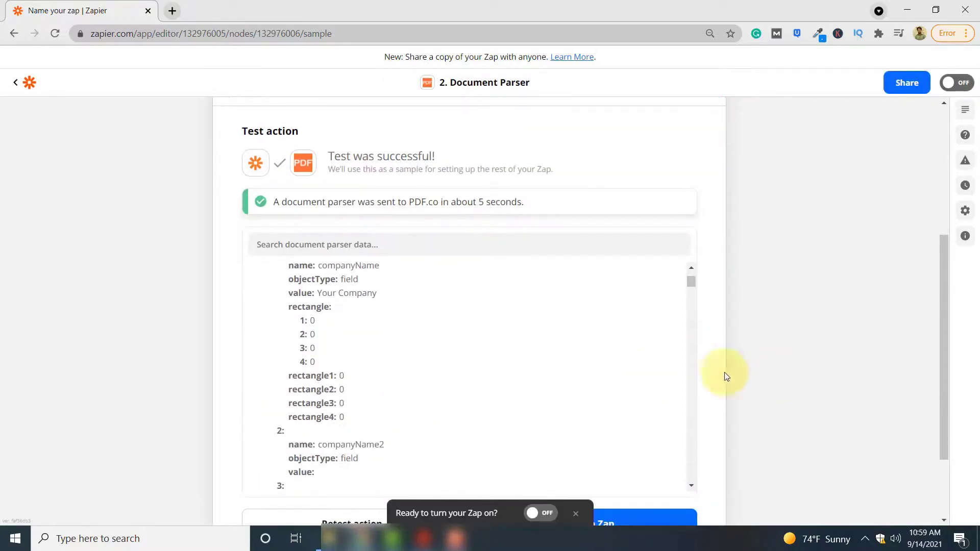
scroll(616, 351, up, 1)
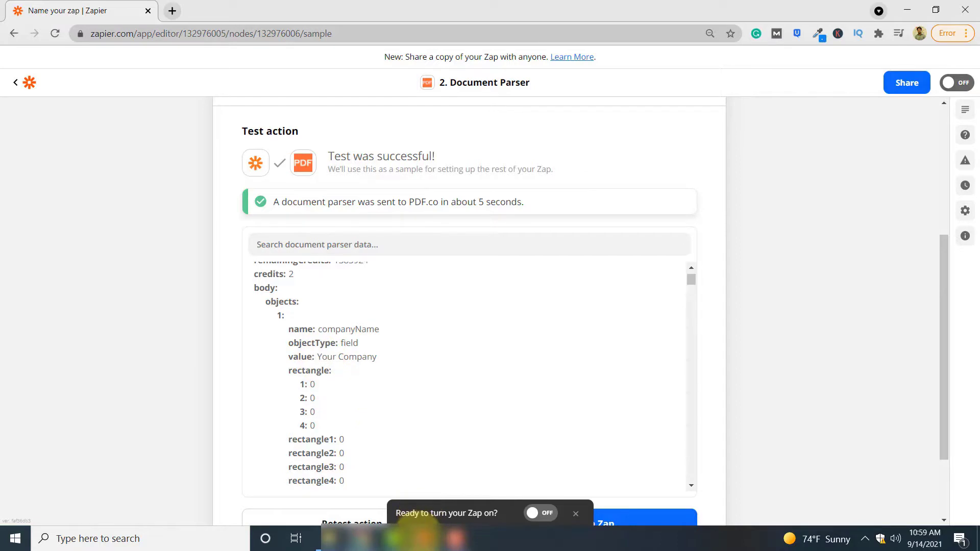
Step: Compare the parsed results against the invoice PDF in Acrobat Reader
key(alt+Tab)
scroll(620, 204, up, 1)
key(Tab)
key(Tab)
key(Tab)
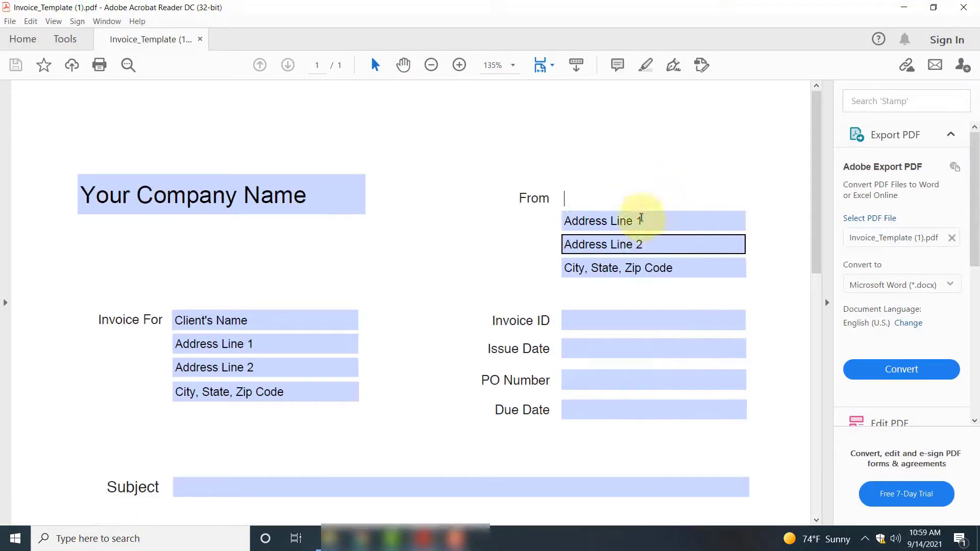
scroll(510, 306, down, 3)
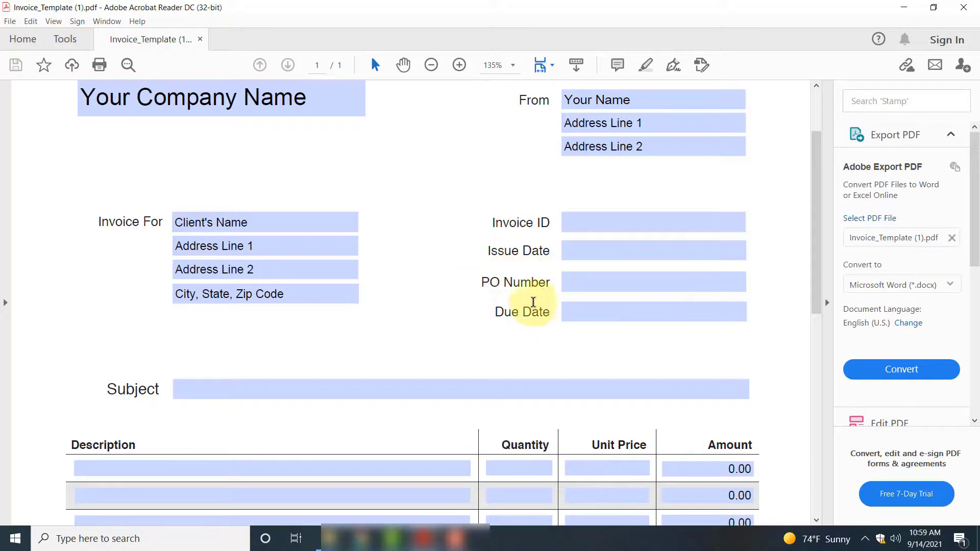
Step: Back in Zapier, scroll through the parsed invoiceId, dateIssued, dateDue, bankAccount and total fields
click(903, 7)
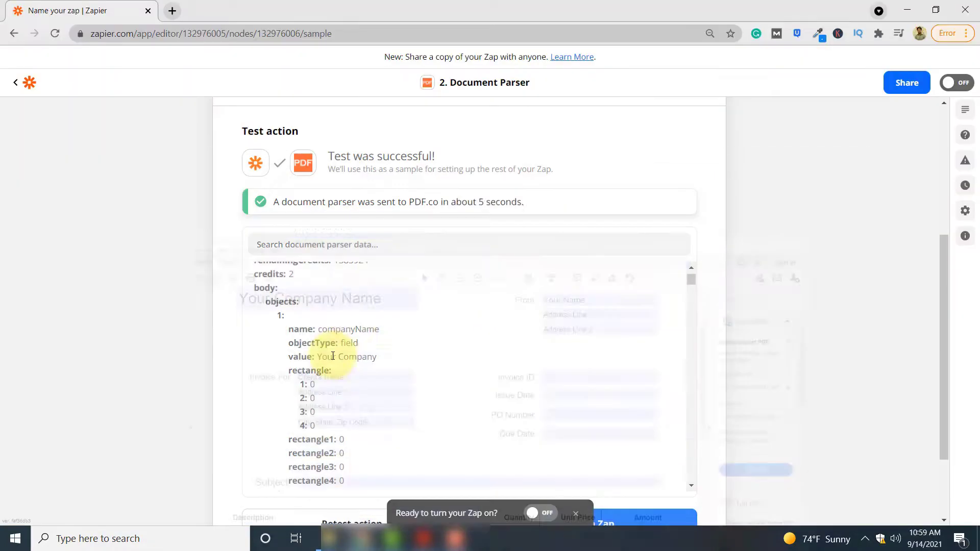
scroll(360, 393, down, 4)
scroll(361, 392, down, 1)
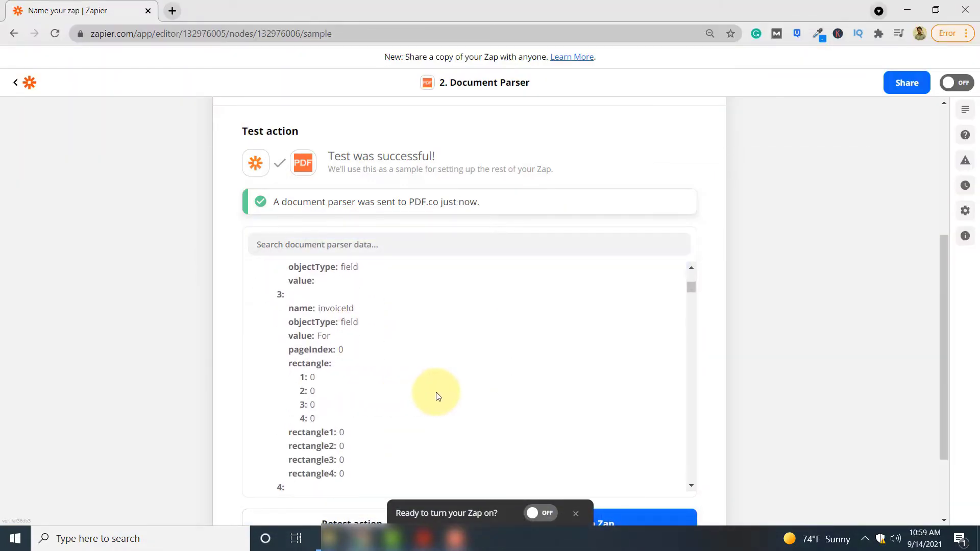
scroll(437, 396, down, 2)
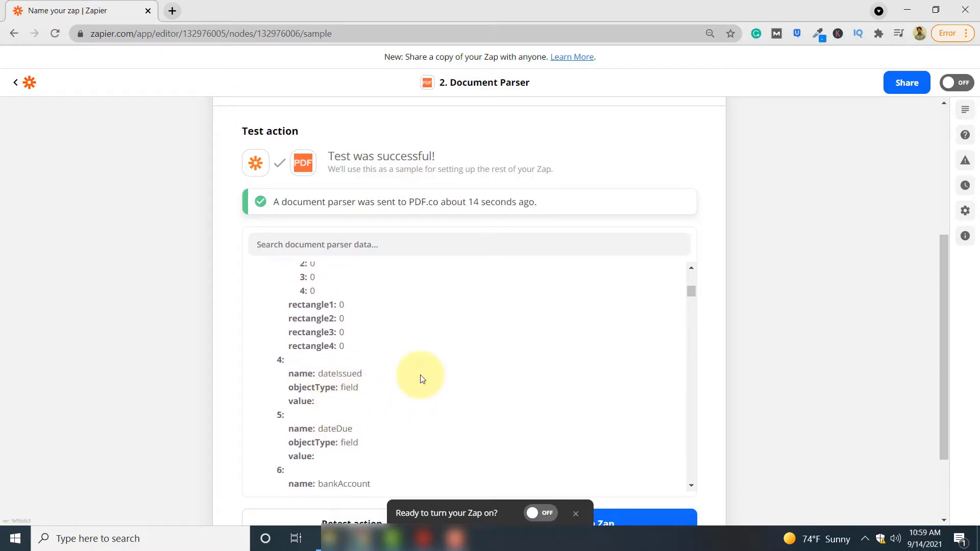
scroll(422, 378, down, 1)
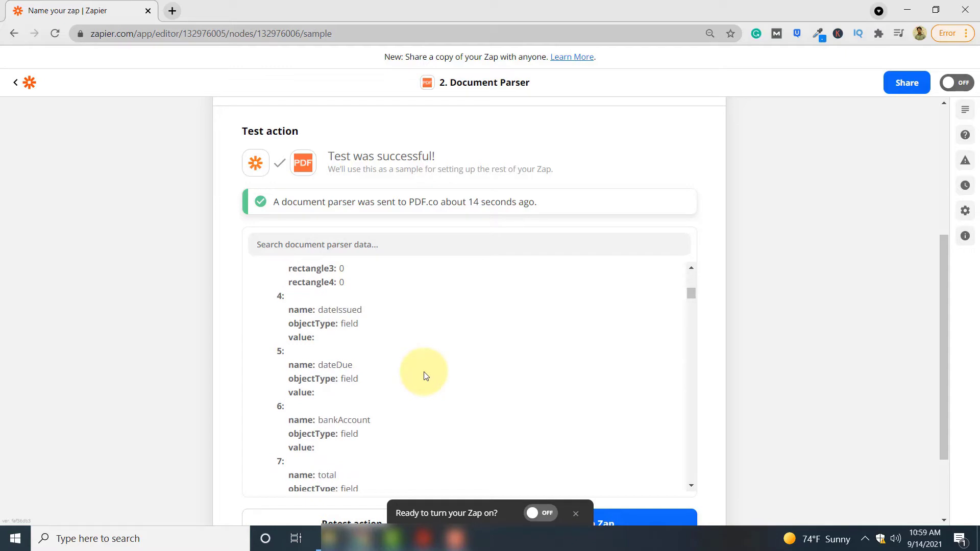